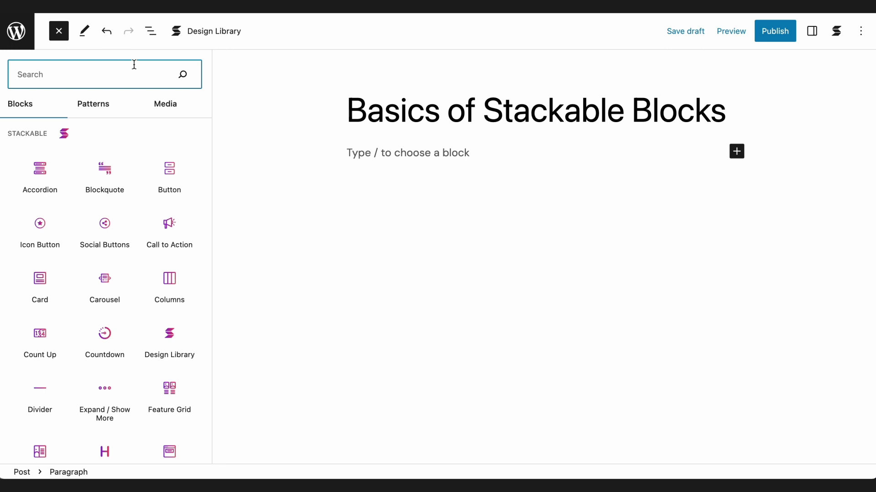
# - Insert a Default-layout Call to Action block and give it 16px bottom padding
pyautogui.click(181, 222)
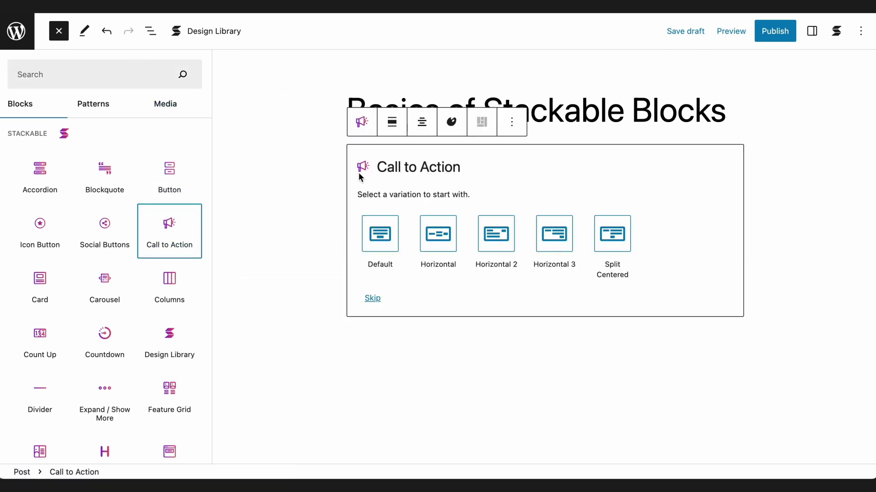
pyautogui.click(487, 169)
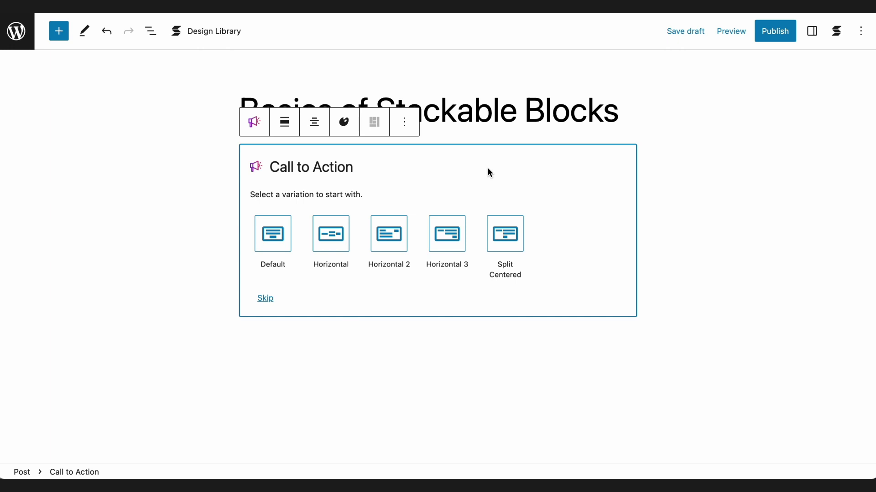
pyautogui.click(282, 241)
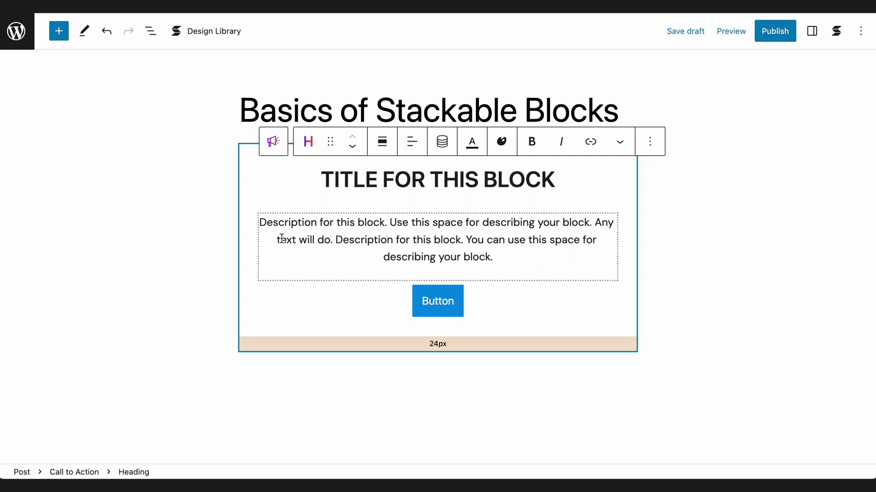
pyautogui.moveTo(355, 200)
pyautogui.moveTo(354, 239)
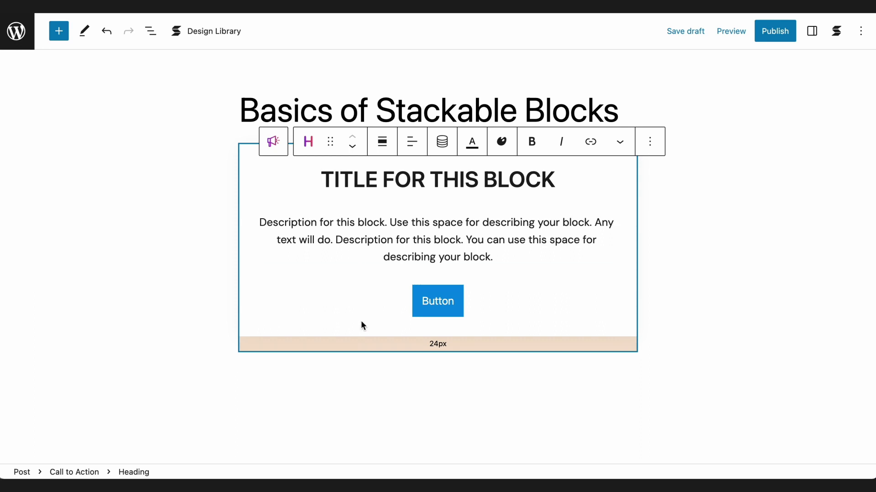
pyautogui.click(361, 344)
pyautogui.moveTo(362, 344)
pyautogui.mouseDown()
pyautogui.moveTo(357, 382)
pyautogui.moveTo(356, 340)
pyautogui.mouseUp()
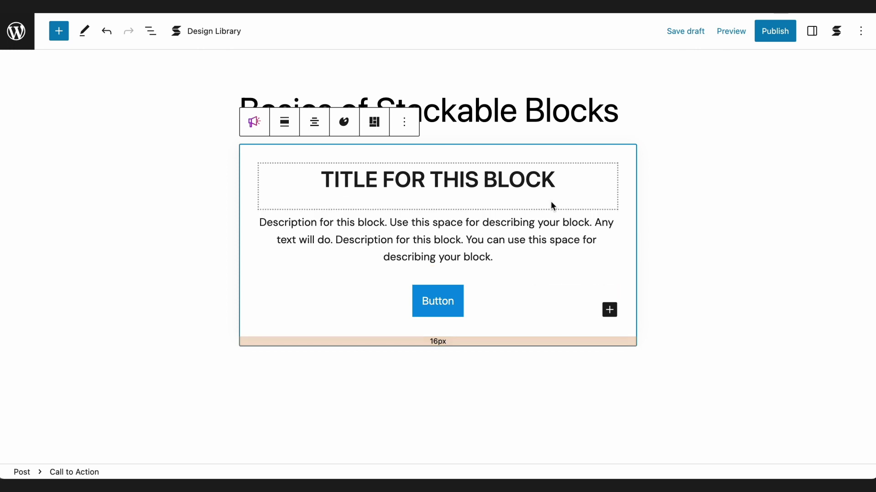
# - Show the block settings sidebar, look through Style and Advanced, and return to Layout
pyautogui.click(811, 38)
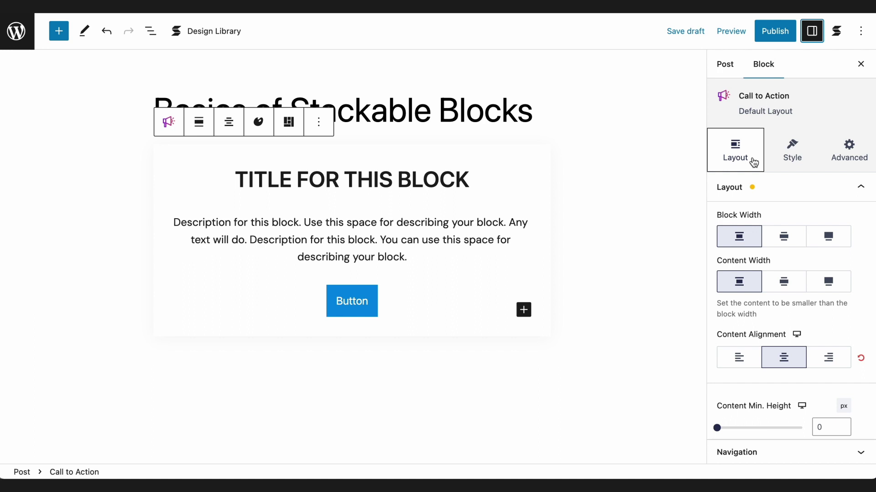
pyautogui.click(807, 154)
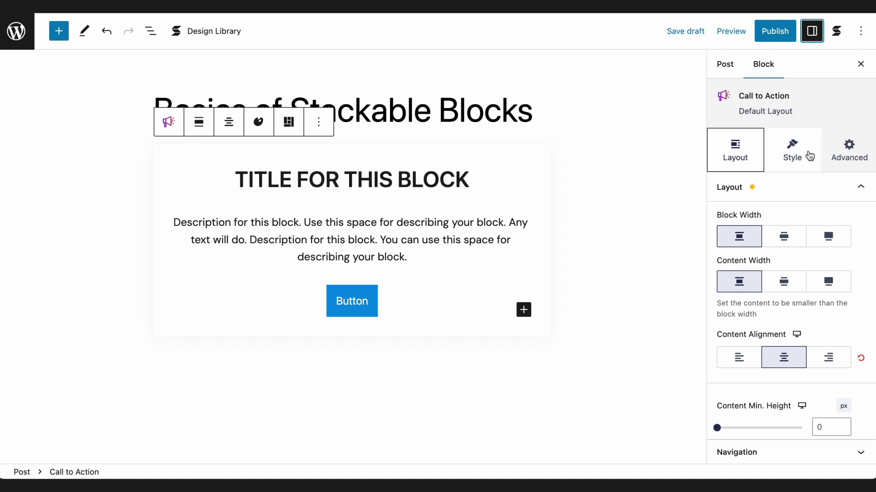
pyautogui.click(864, 160)
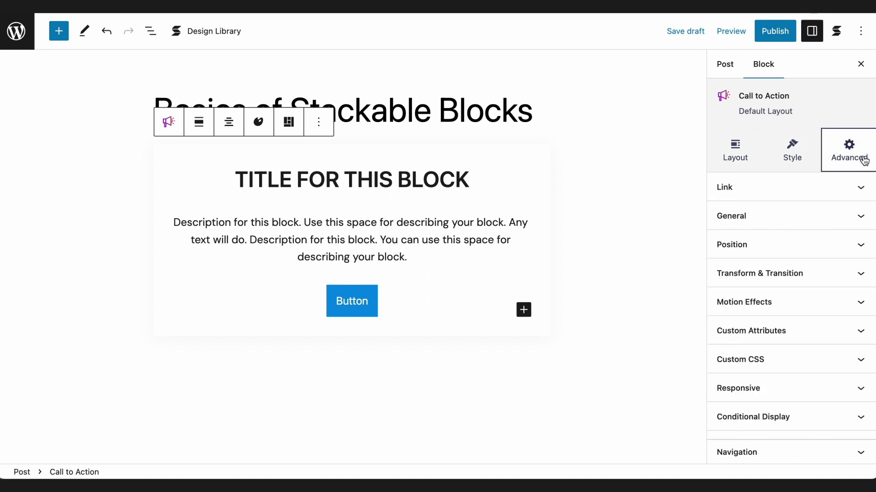
pyautogui.click(762, 161)
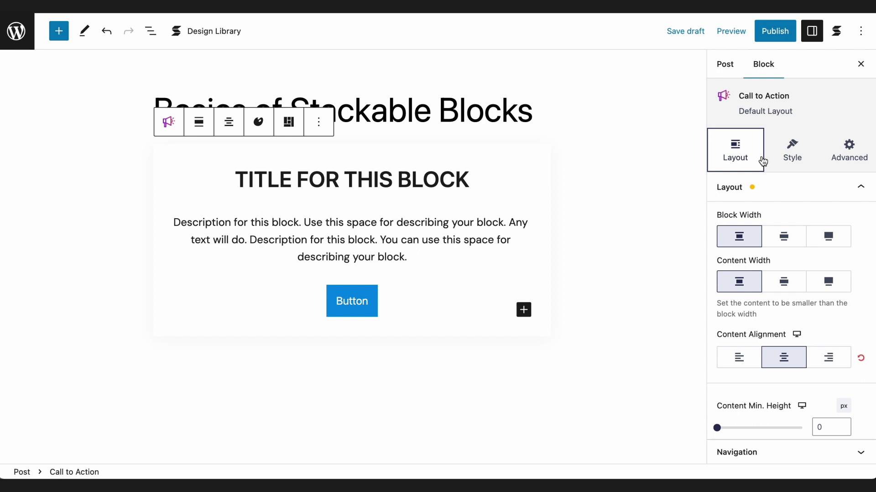
# - Make the Call to Action full width with narrower, centred content
pyautogui.click(827, 236)
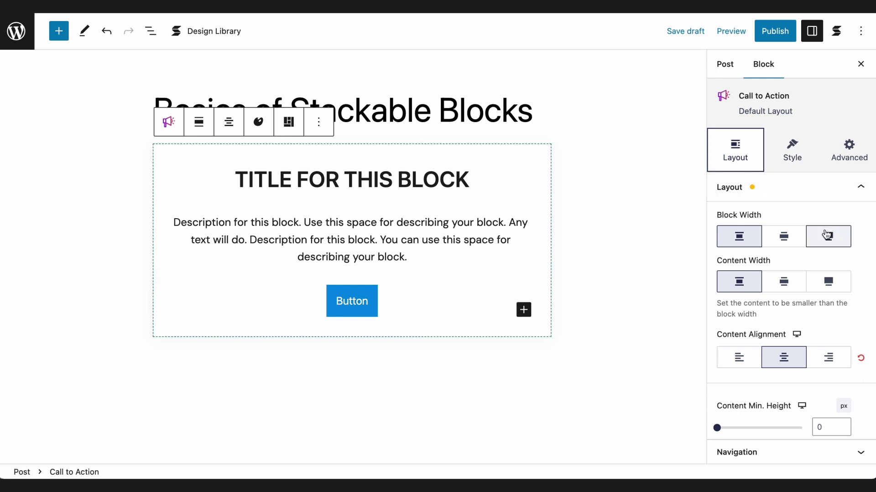
pyautogui.click(740, 285)
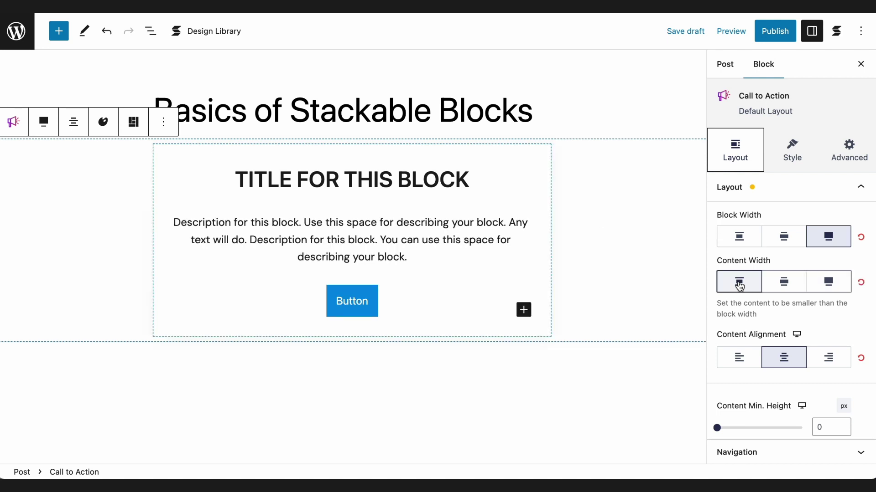
pyautogui.click(742, 359)
pyautogui.click(789, 360)
pyautogui.click(825, 363)
pyautogui.click(783, 361)
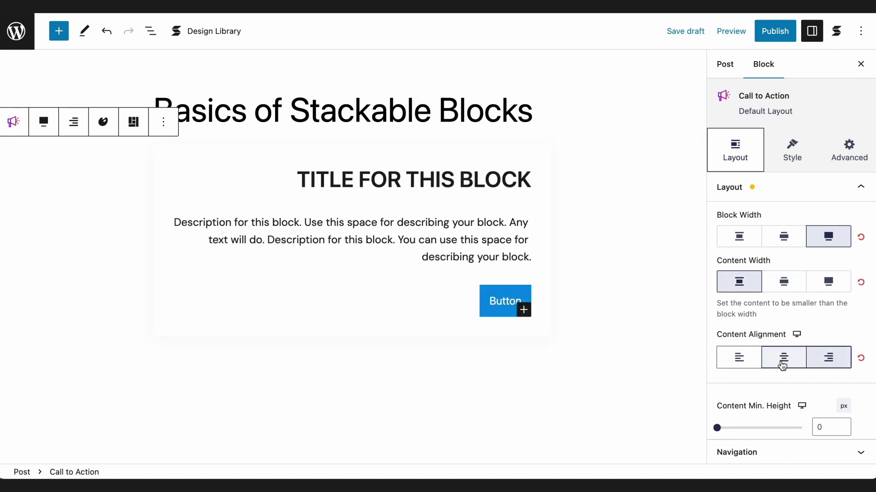
# - Set content minimum height 400 and maximum width 600, keeping the content box centred
pyautogui.scroll(-4, 780, 365)
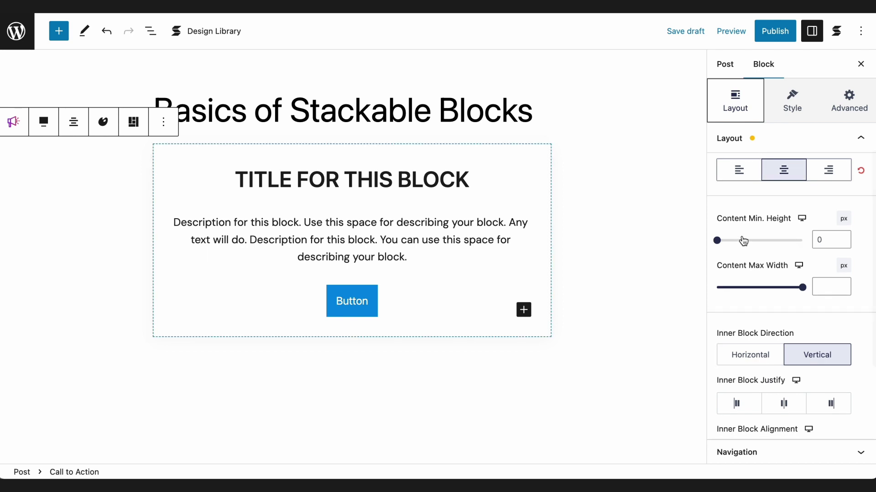
pyautogui.click(817, 239)
pyautogui.write('400')
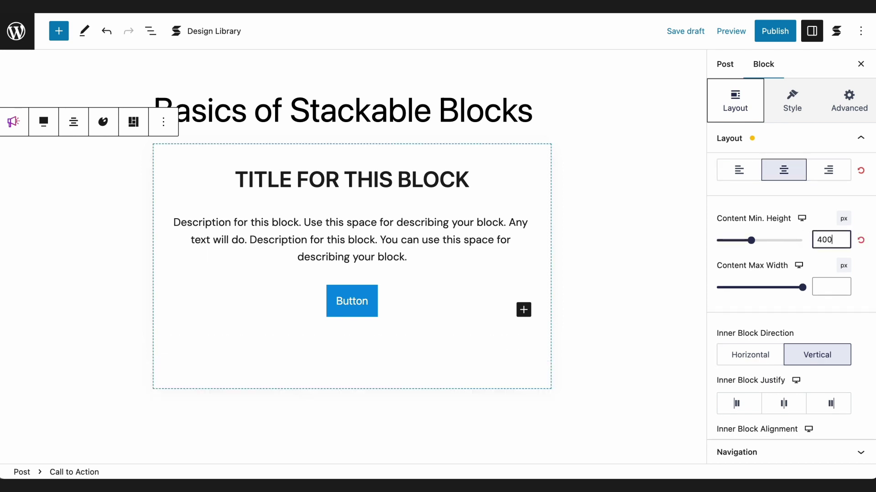
pyautogui.click(823, 288)
pyautogui.write('600')
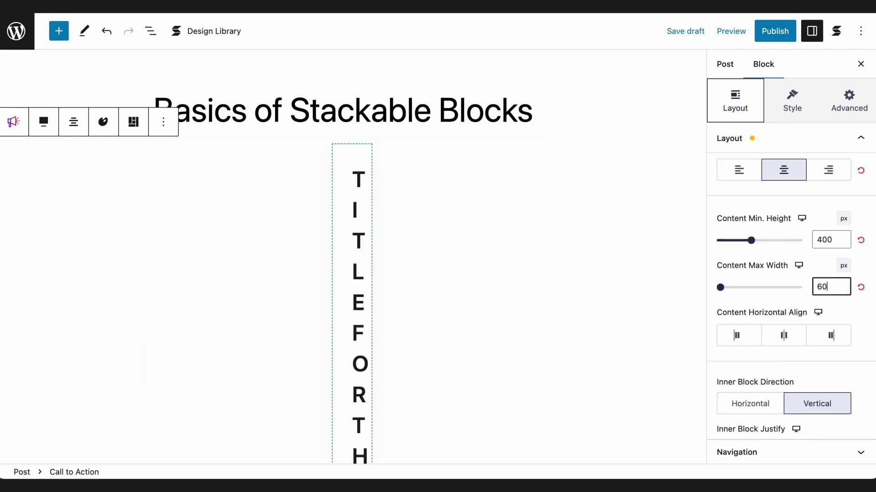
pyautogui.click(744, 335)
pyautogui.click(780, 336)
pyautogui.click(813, 338)
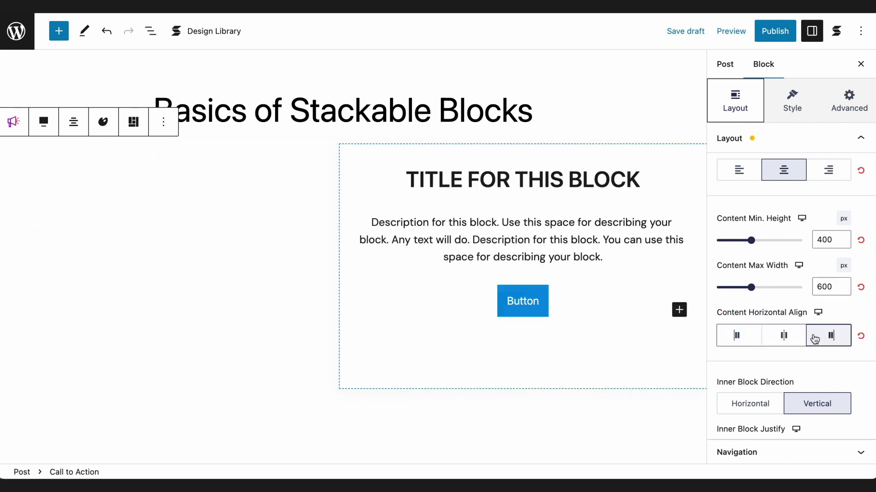
pyautogui.click(783, 341)
# - Keep the title, text and button stacked vertically and centred horizontally
pyautogui.scroll(-5, 783, 341)
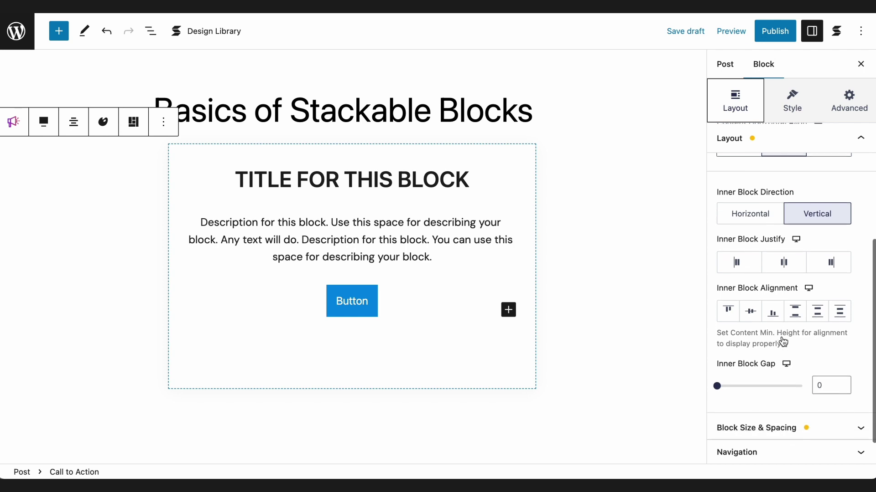
pyautogui.click(752, 213)
pyautogui.click(814, 207)
pyautogui.click(754, 254)
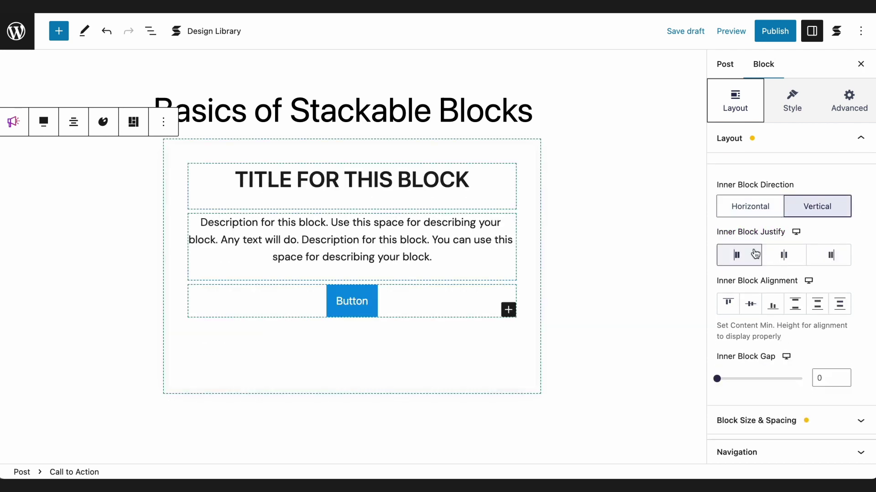
pyautogui.click(781, 254)
pyautogui.click(827, 258)
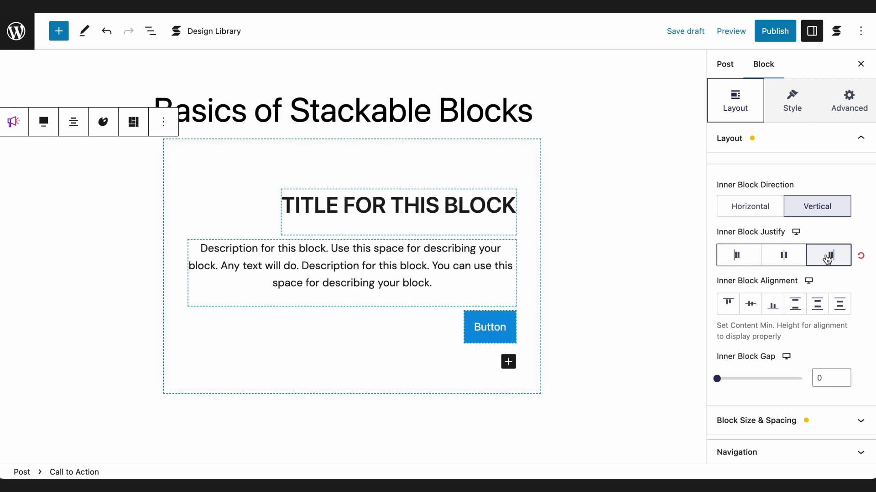
pyautogui.click(784, 257)
# - Space the inner blocks evenly from top to bottom with a gap of 9
pyautogui.click(737, 313)
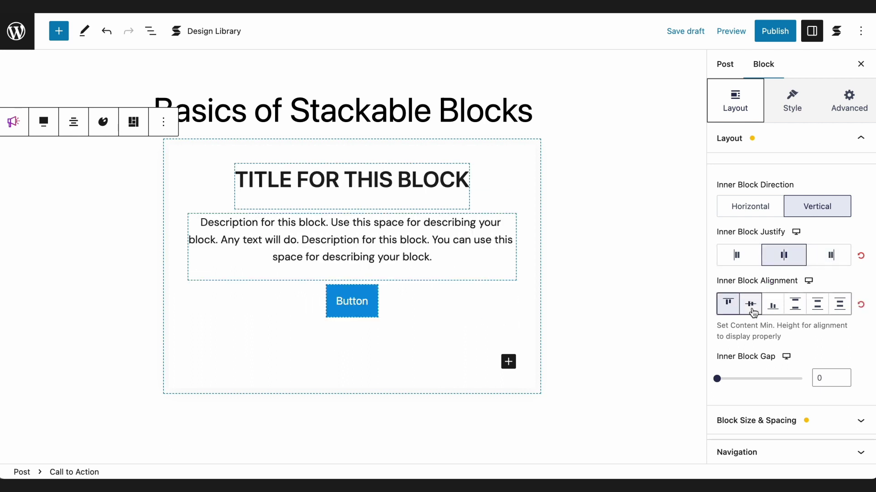
pyautogui.click(750, 306)
pyautogui.click(772, 307)
pyautogui.click(795, 310)
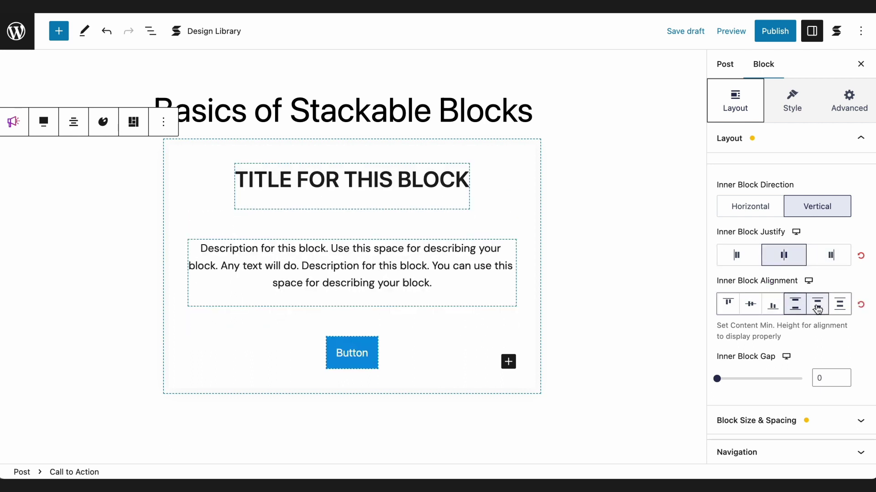
pyautogui.click(817, 310)
pyautogui.click(842, 309)
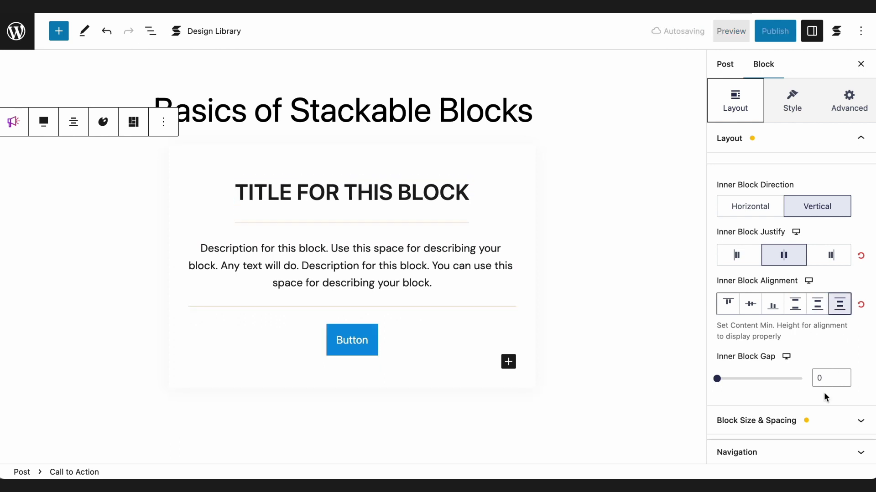
pyautogui.moveTo(717, 378)
pyautogui.mouseDown()
pyautogui.moveTo(739, 379)
pyautogui.moveTo(725, 379)
pyautogui.mouseUp()
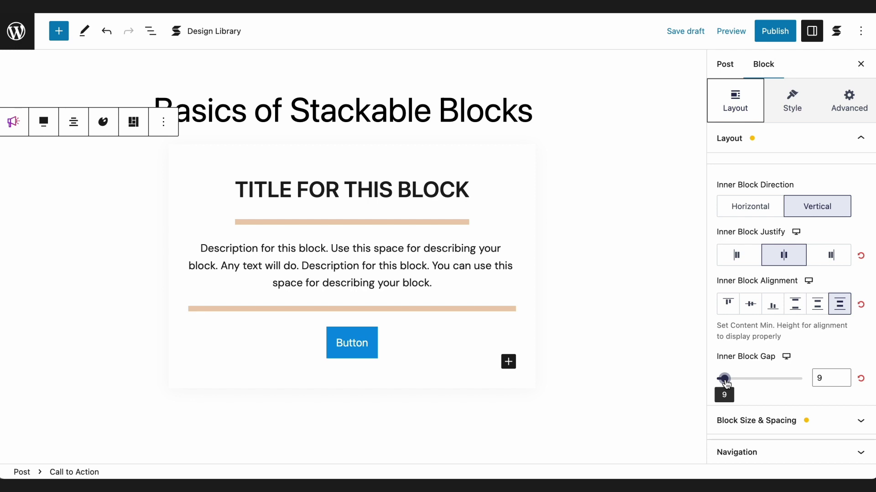
# - Try 50px padding and a larger bottom margin in Block Size & Spacing, then reset both
pyautogui.click(779, 420)
pyautogui.moveTo(717, 340); pyautogui.dragTo(738, 340)
pyautogui.click(861, 340)
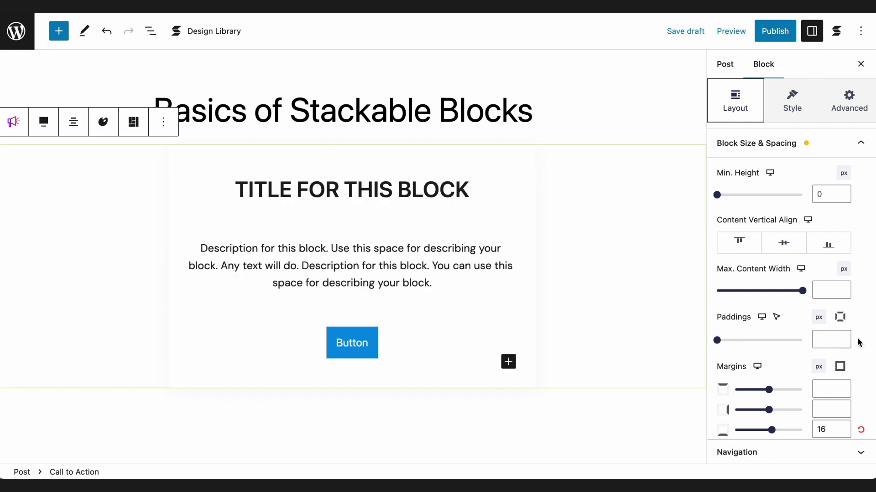
pyautogui.scroll(-2, 829, 360)
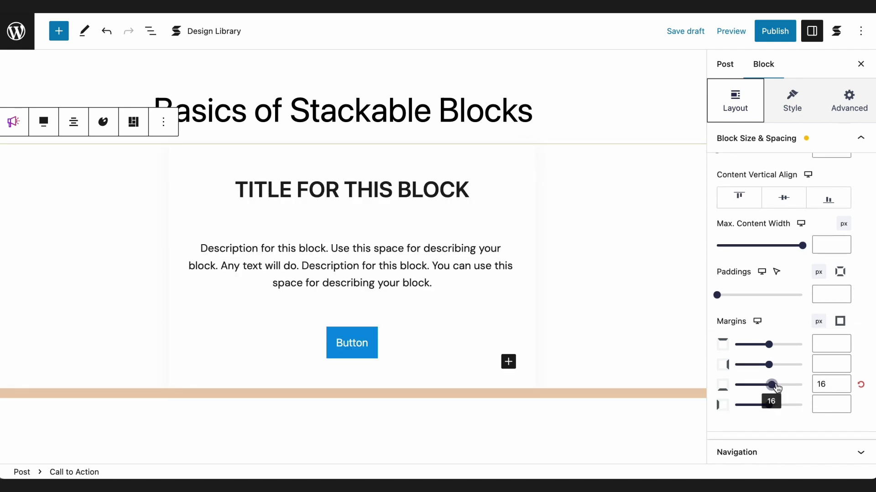
pyautogui.moveTo(772, 385); pyautogui.dragTo(784, 384)
pyautogui.click(860, 385)
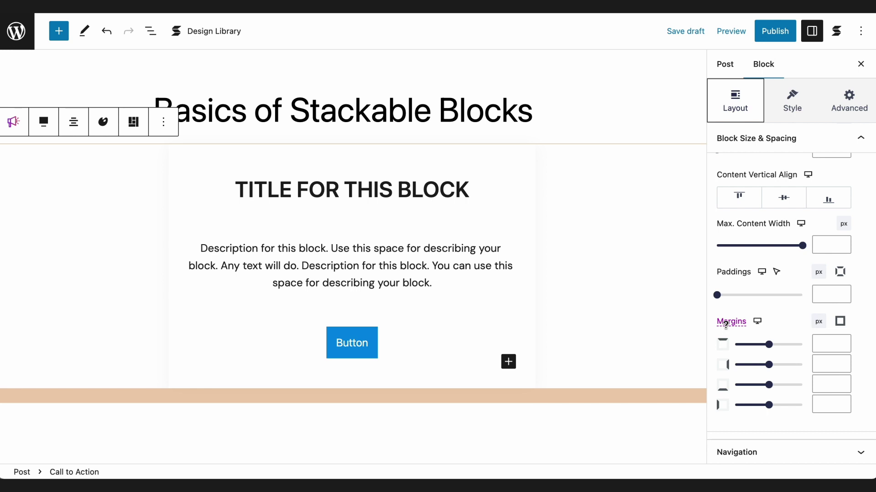
pyautogui.moveTo(725, 324)
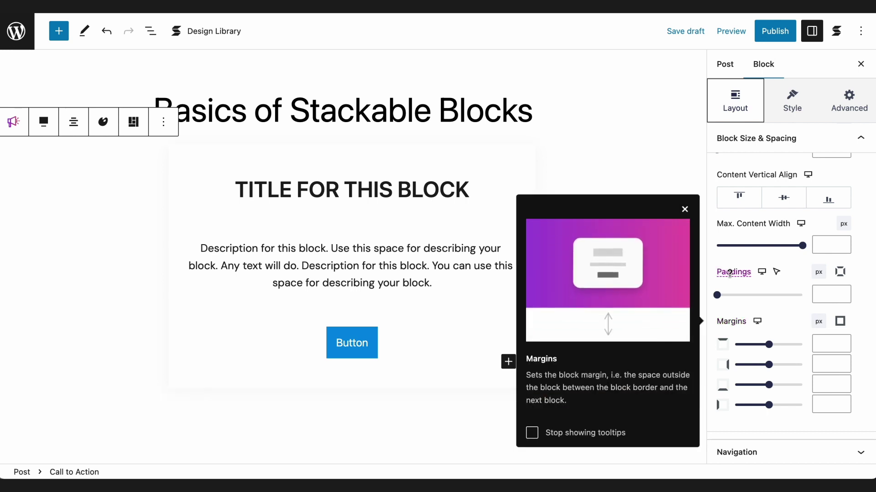
pyautogui.moveTo(729, 273)
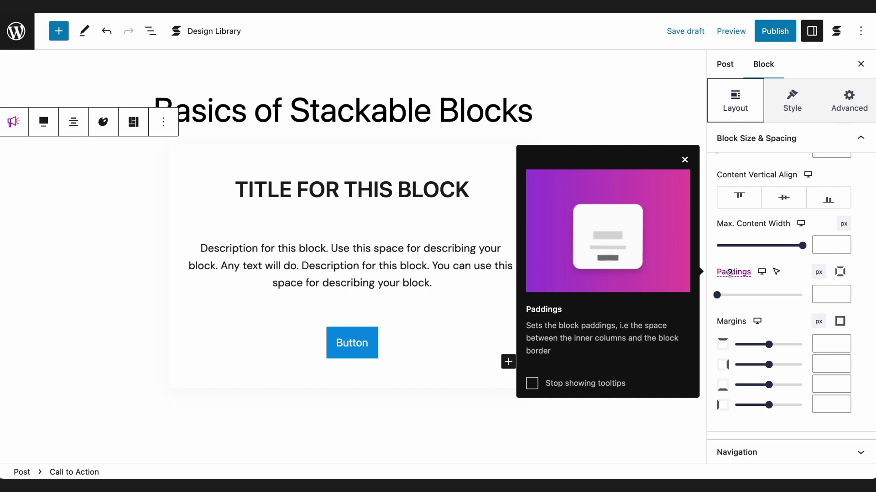
pyautogui.click(684, 161)
pyautogui.click(739, 145)
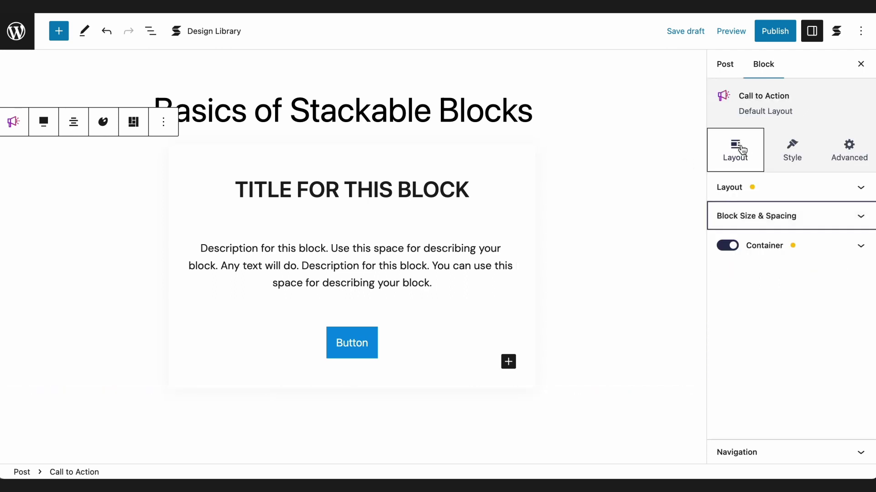
# - Toggle the container off and back on, and raise its padding from 32 to 39px
pyautogui.click(757, 255)
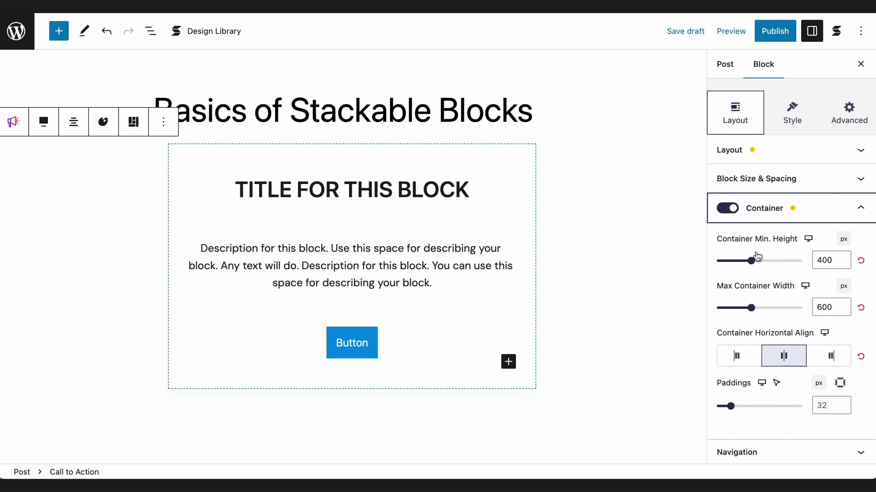
pyautogui.click(728, 210)
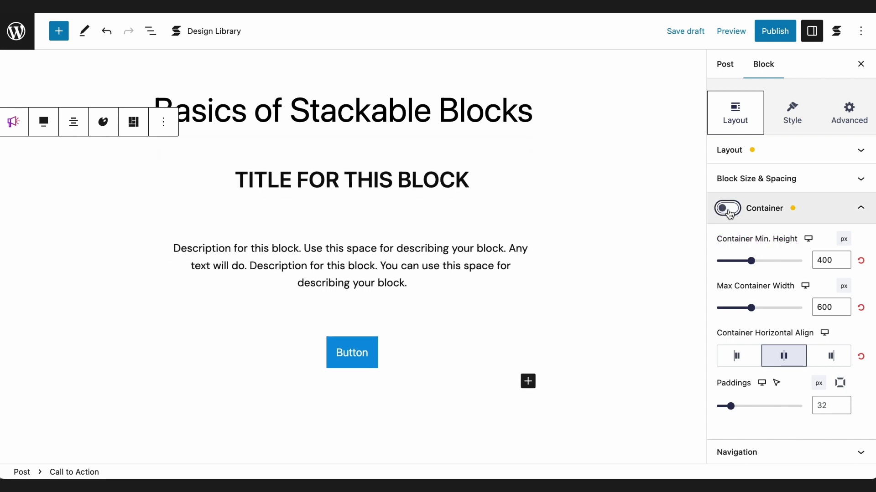
pyautogui.click(728, 210)
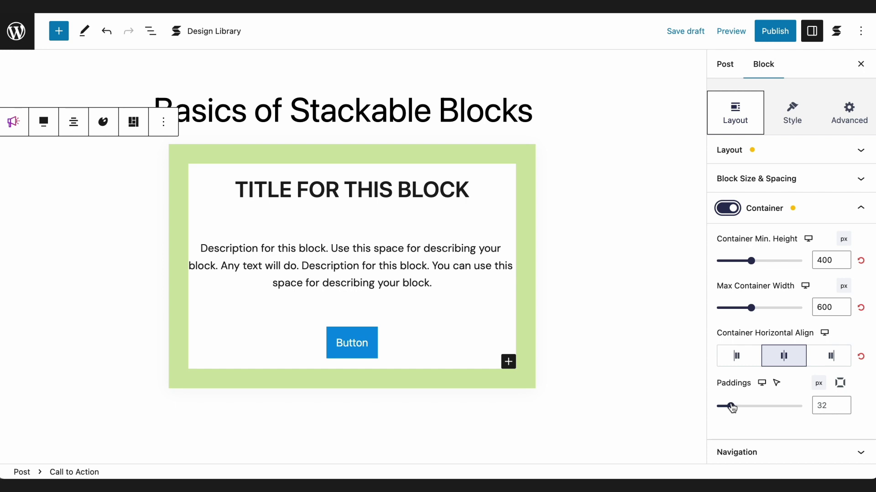
pyautogui.moveTo(730, 407)
pyautogui.mouseDown()
pyautogui.moveTo(742, 407)
pyautogui.moveTo(734, 407)
pyautogui.mouseUp()
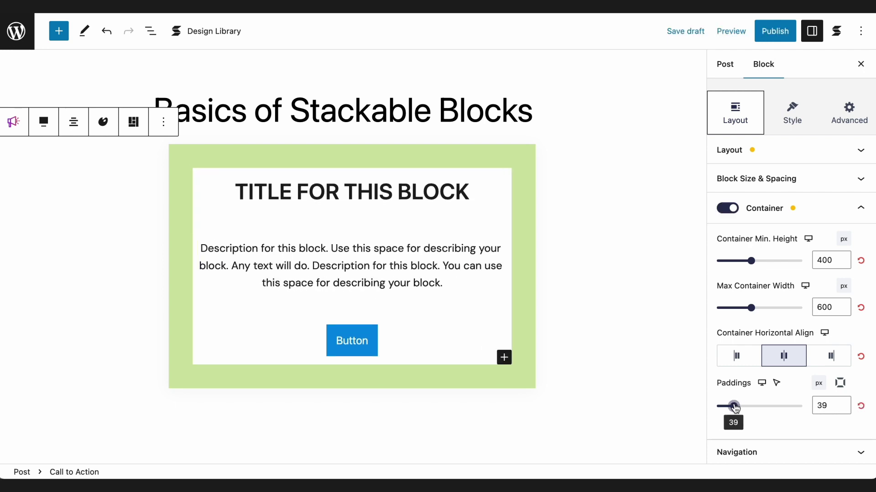
pyautogui.click(784, 133)
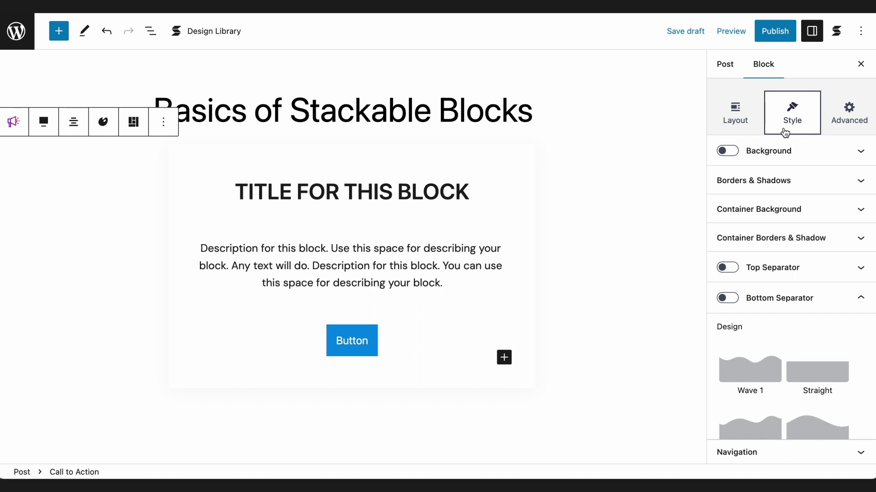
# - Enable the block background and set it to dark charcoal Custom Color 4
pyautogui.click(787, 159)
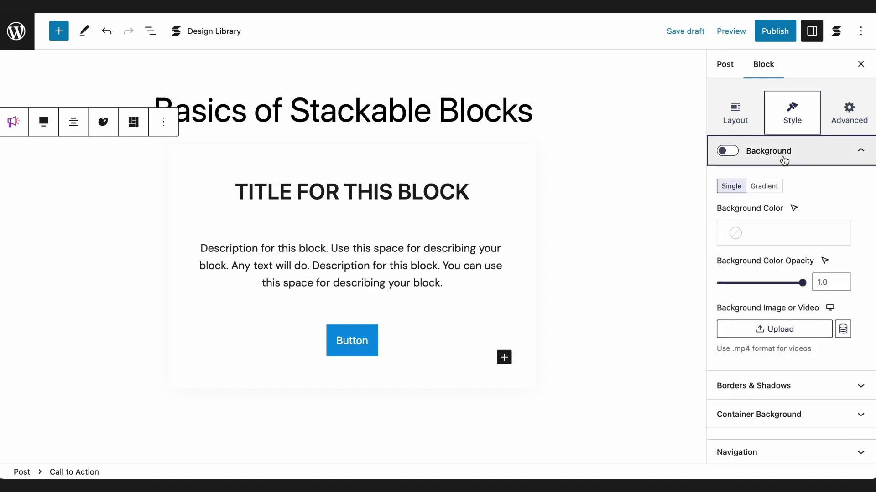
pyautogui.click(724, 153)
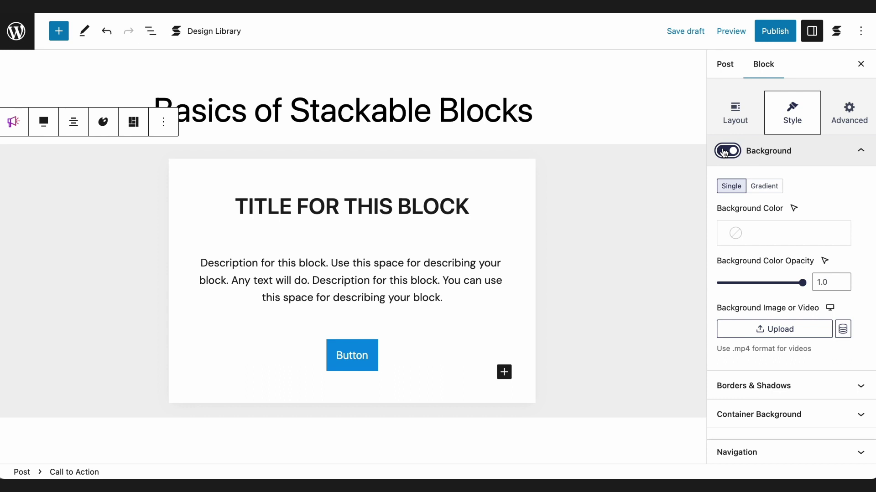
pyautogui.click(732, 233)
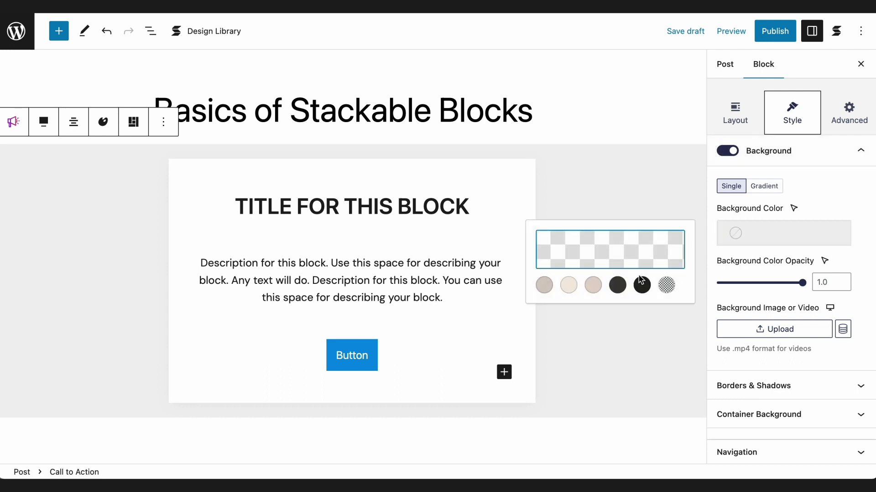
pyautogui.click(618, 286)
pyautogui.click(770, 156)
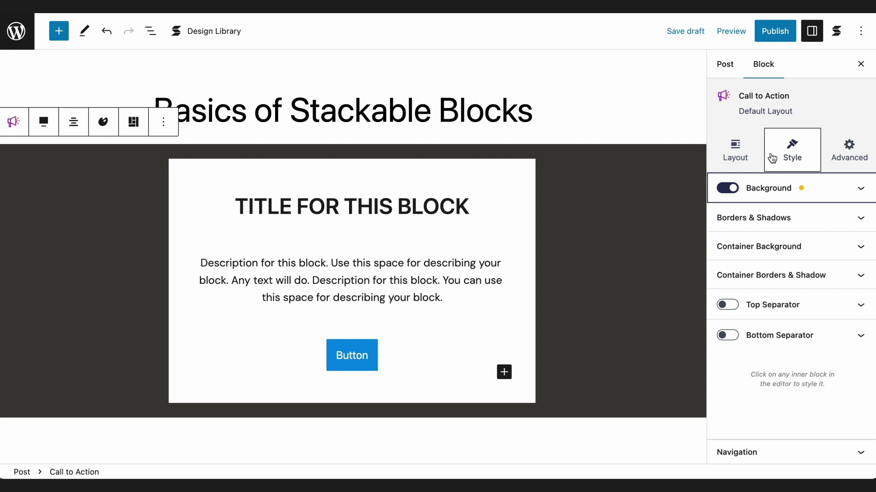
# - Set the container background colour to cream Custom Color 2
pyautogui.click(808, 249)
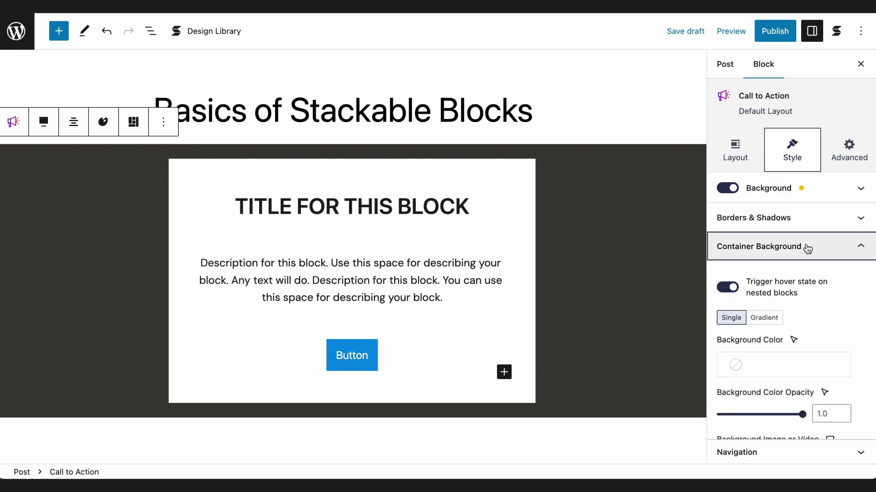
pyautogui.click(744, 365)
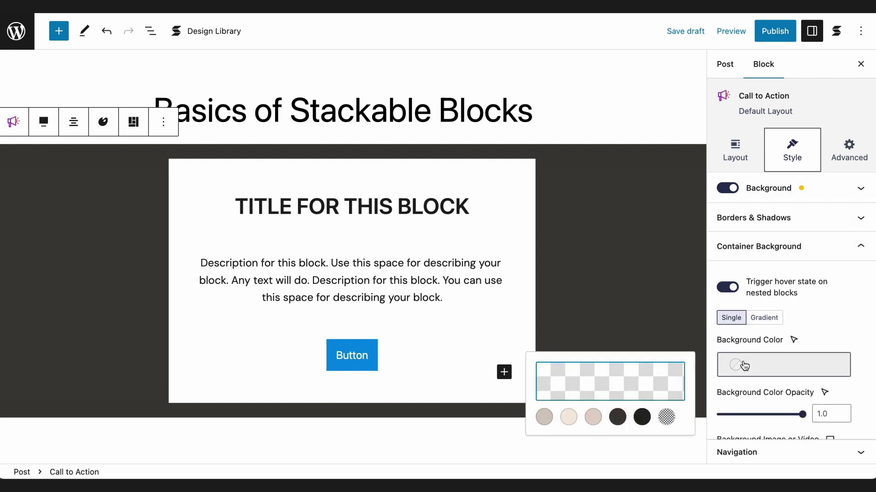
pyautogui.click(569, 417)
pyautogui.click(775, 360)
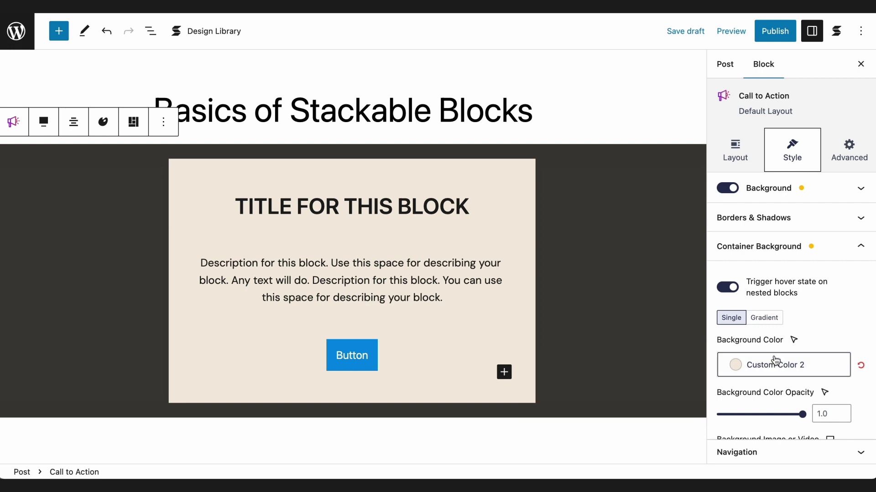
pyautogui.click(817, 254)
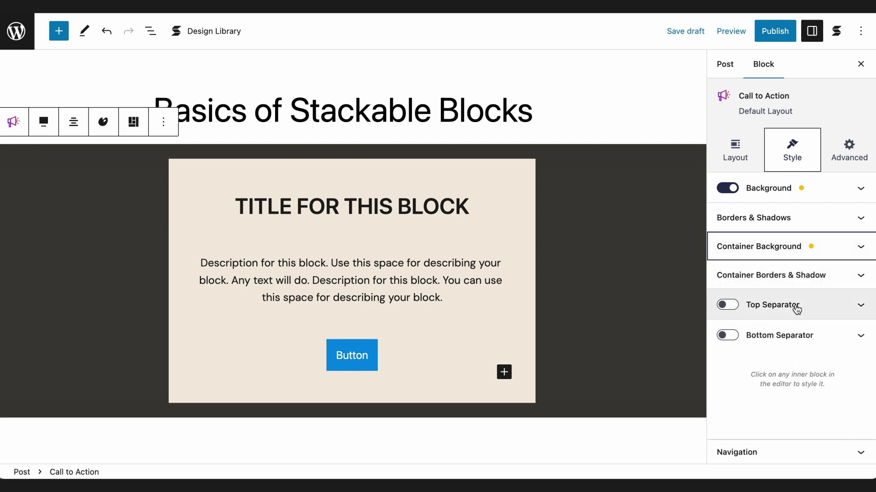
# - Turn on wave separators at the top and bottom of the Call to Action
pyautogui.click(727, 306)
pyautogui.click(778, 306)
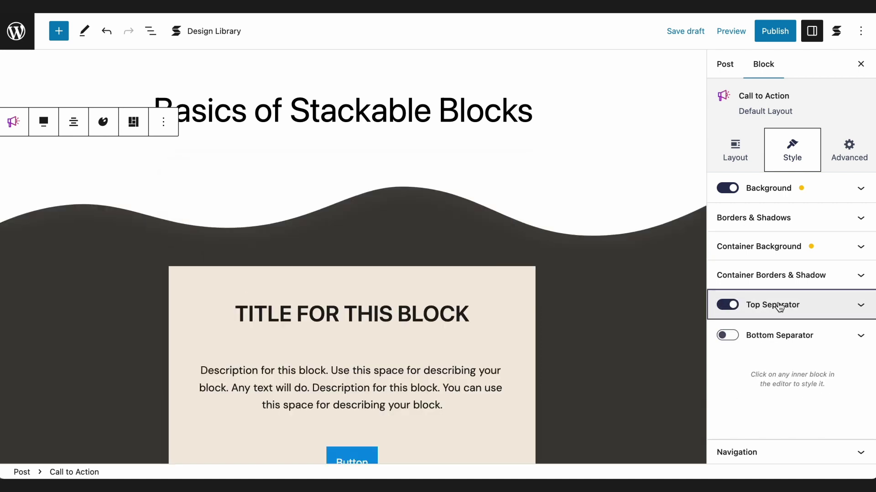
pyautogui.click(728, 336)
pyautogui.scroll(-3, 635, 389)
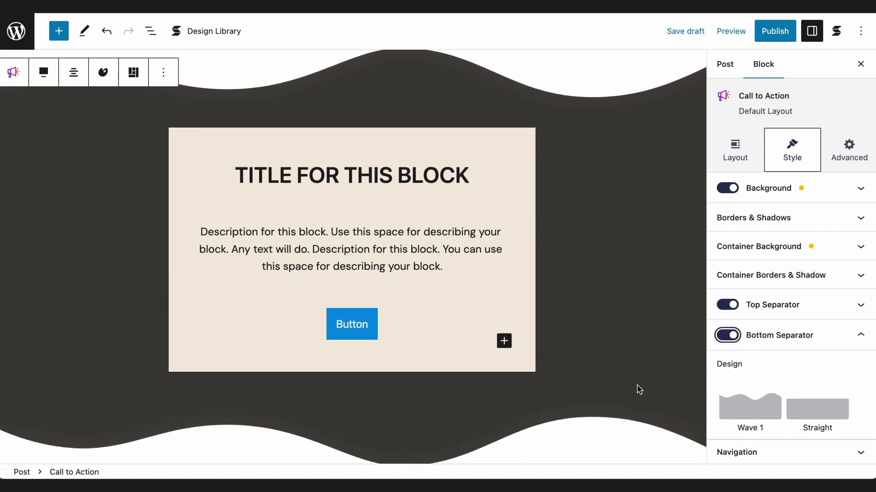
pyautogui.click(841, 158)
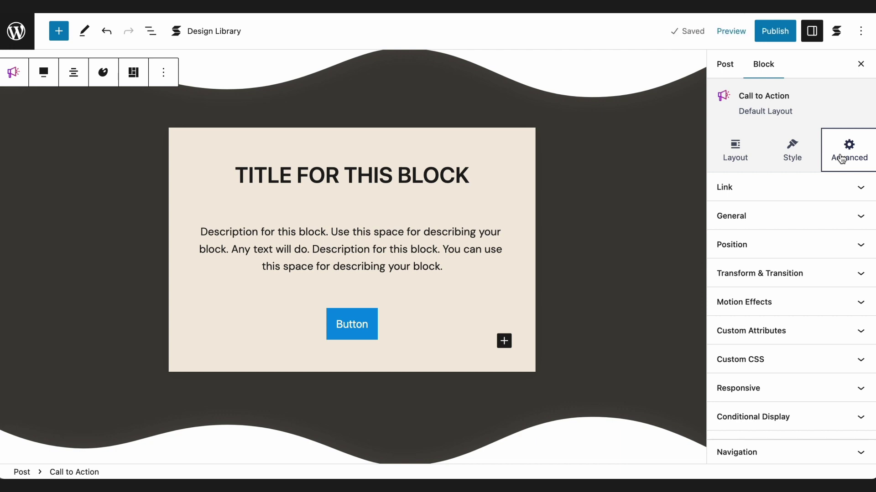
# - Look through the Link, General, Position and Transform & Transition advanced settings
pyautogui.click(828, 190)
pyautogui.click(828, 192)
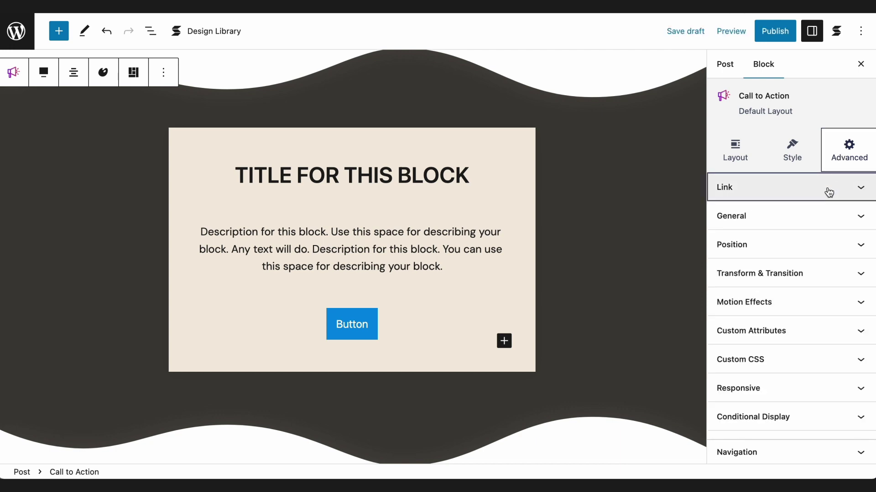
pyautogui.click(824, 221)
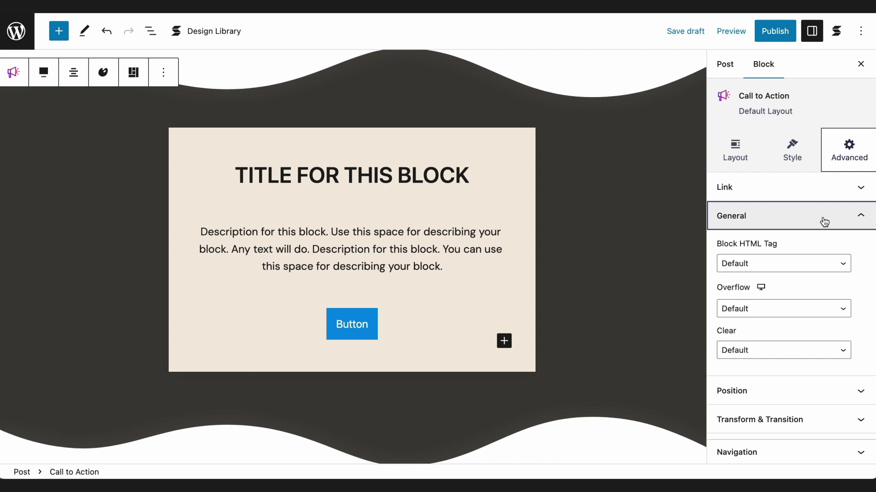
pyautogui.click(824, 221)
pyautogui.click(827, 244)
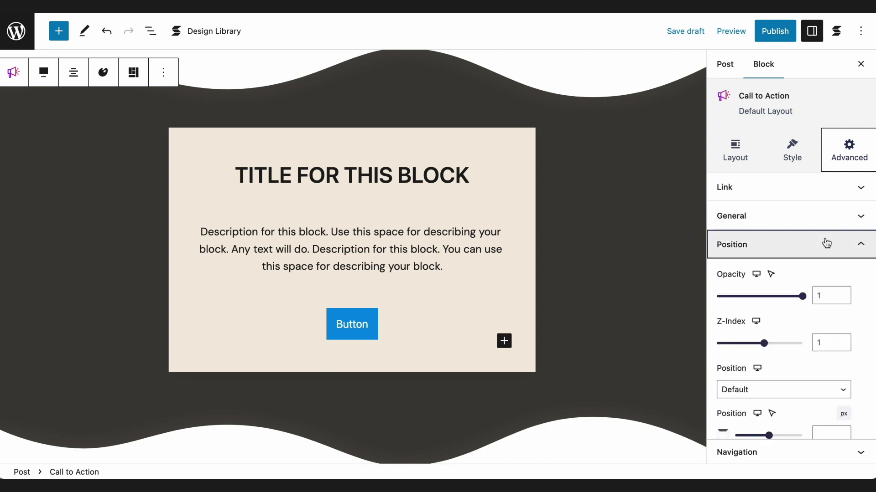
pyautogui.click(827, 243)
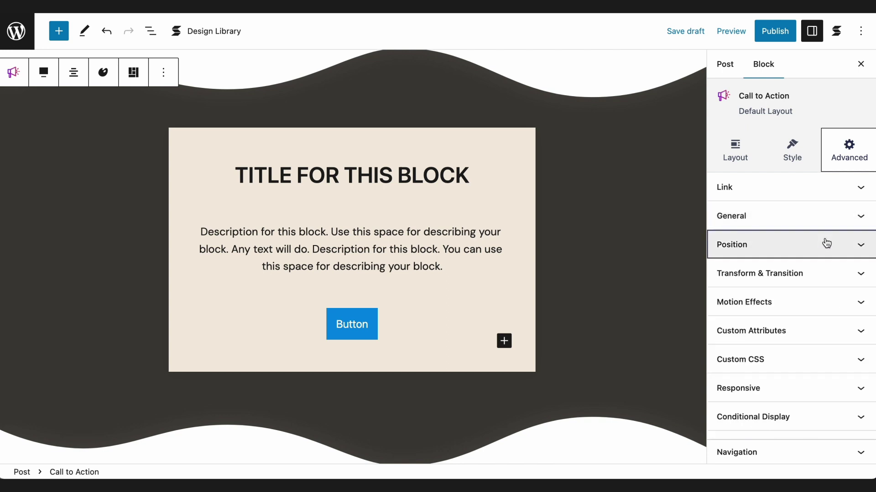
pyautogui.click(829, 281)
pyautogui.click(829, 280)
pyautogui.scroll(-1, 827, 282)
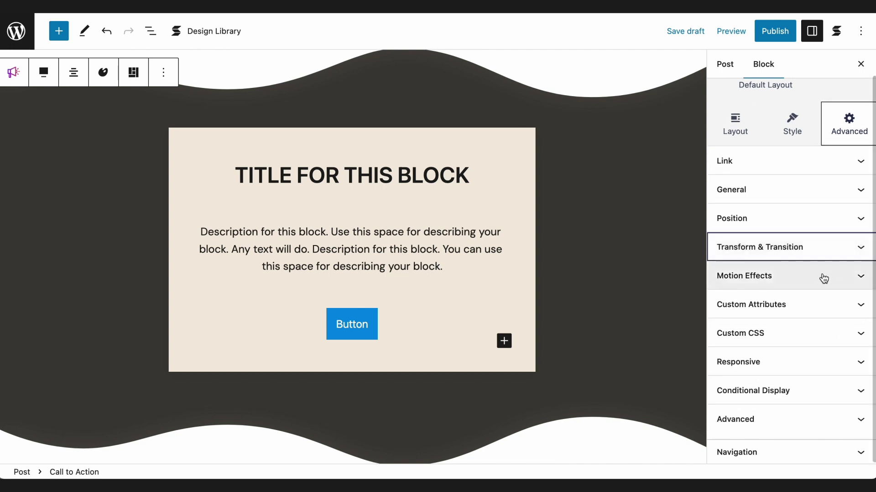
# - Check Motion Effects, Custom Attributes, Custom CSS and Conditional Display, ending on Responsive visibility
pyautogui.click(824, 278)
pyautogui.click(824, 278)
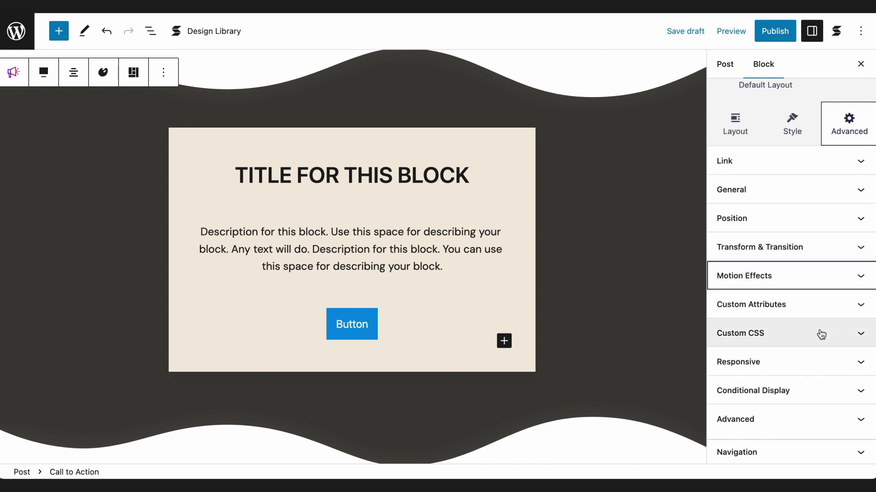
pyautogui.click(809, 314)
pyautogui.click(809, 315)
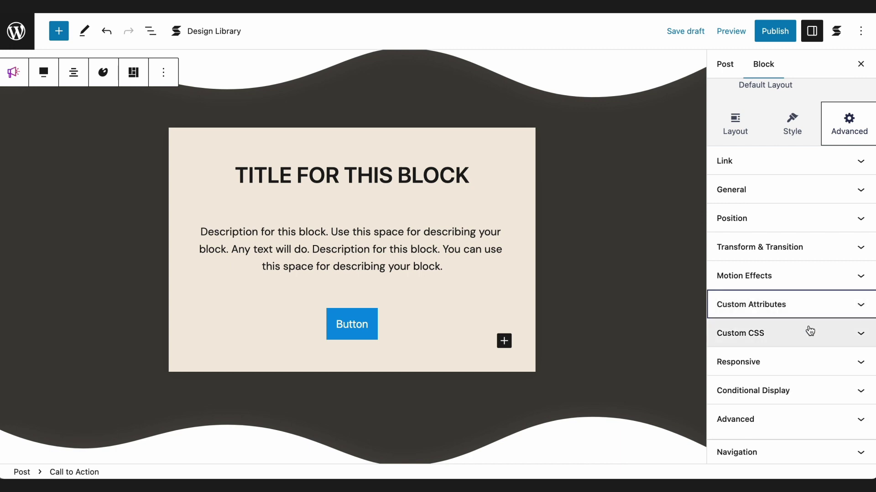
pyautogui.click(809, 333)
pyautogui.scroll(-5, 808, 333)
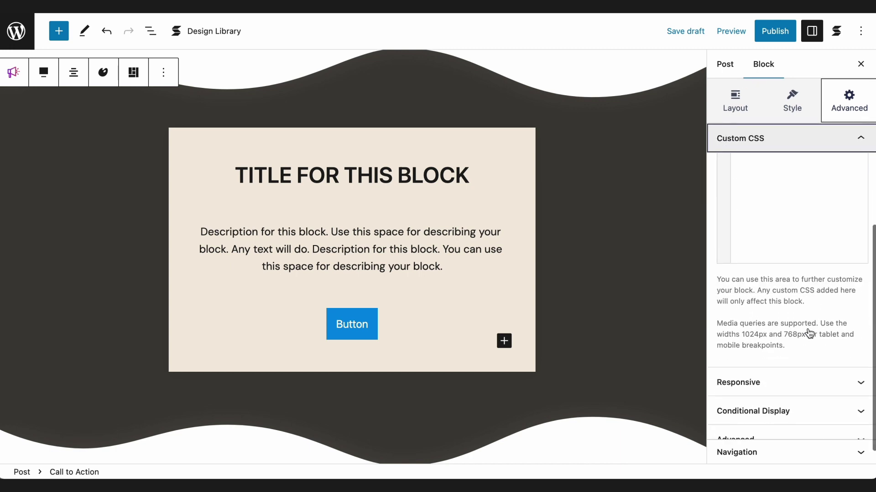
pyautogui.click(806, 397)
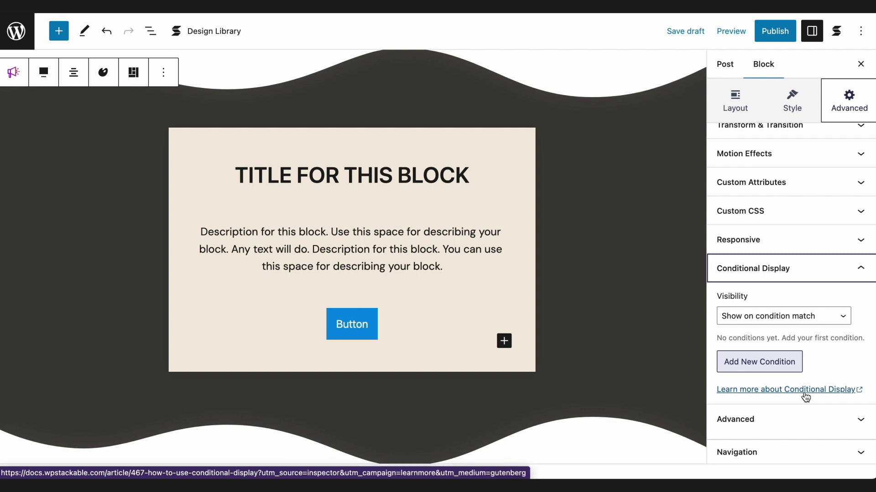
pyautogui.click(812, 247)
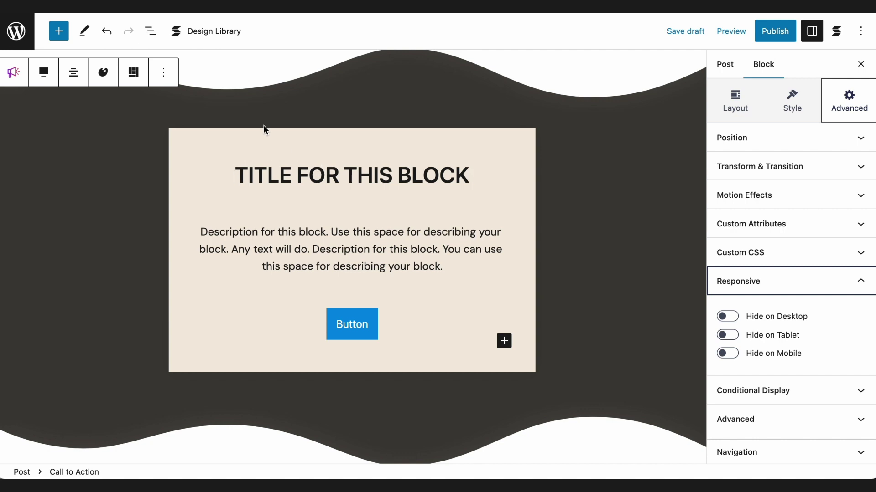
# - Open List View and expand the Call to Action into its Heading, Text and Button Group
pyautogui.click(155, 37)
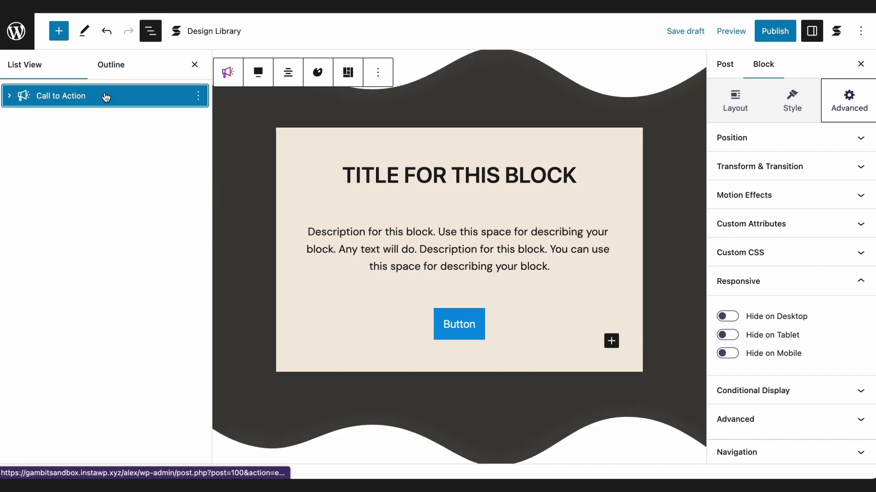
pyautogui.click(9, 97)
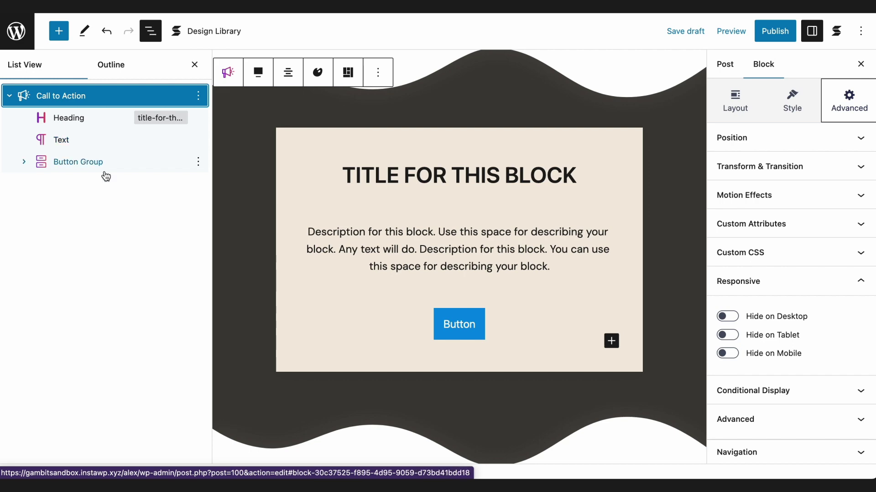
pyautogui.scroll(-5, 260, 210)
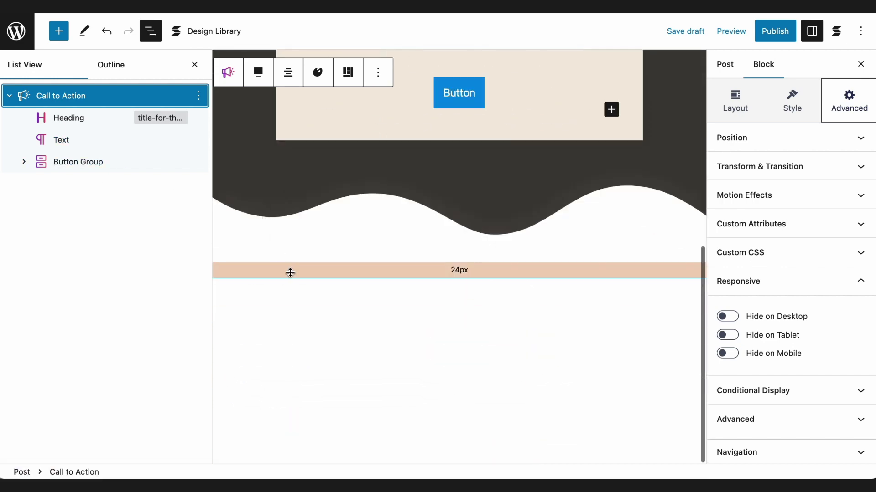
# - Select the three-column block below the wave and expand Columns, the first Inner Column and its Icon Box in List View
pyautogui.click(301, 296)
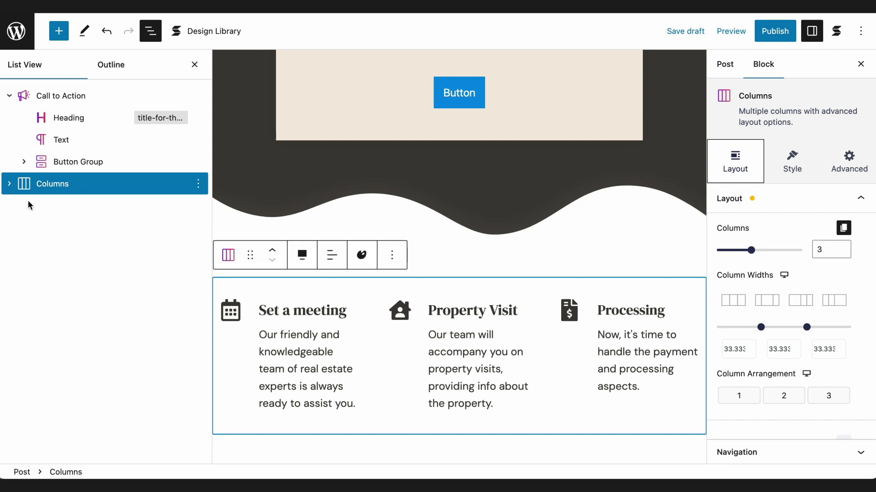
pyautogui.click(10, 185)
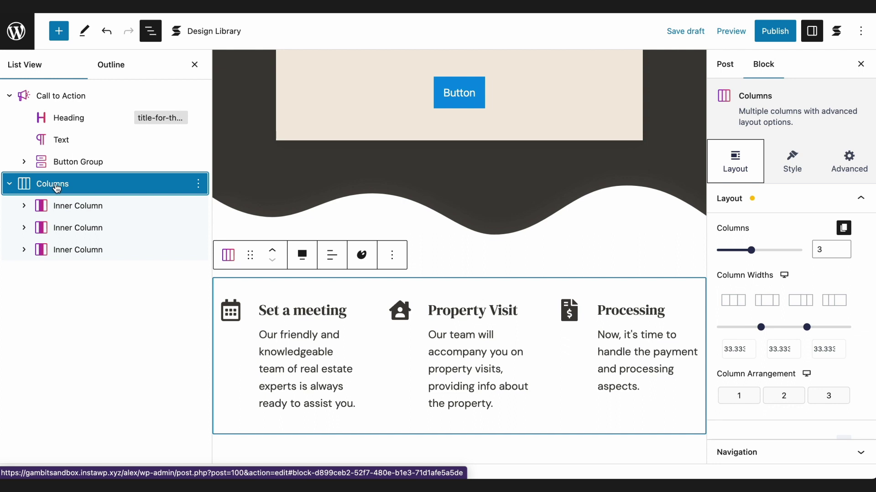
pyautogui.click(25, 205)
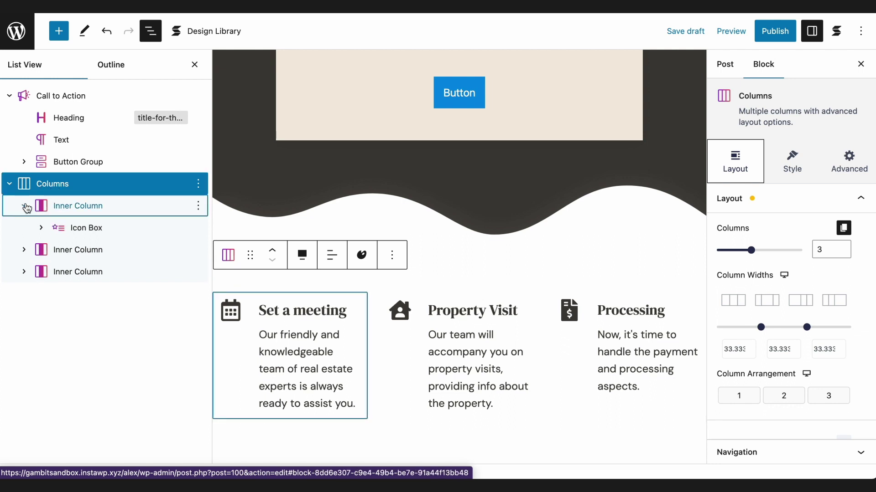
pyautogui.click(44, 229)
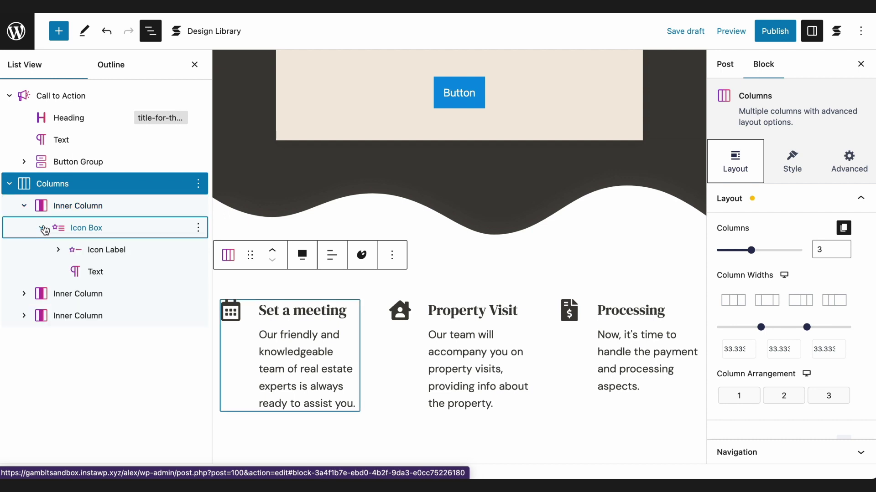
# - Switch on the Layout Container toggle for the first, Property Visit and Processing columns
pyautogui.click(68, 206)
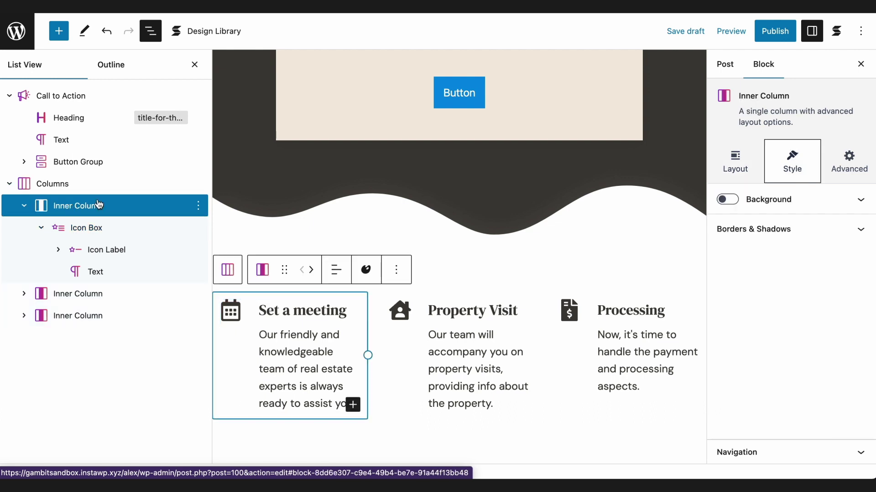
pyautogui.click(740, 179)
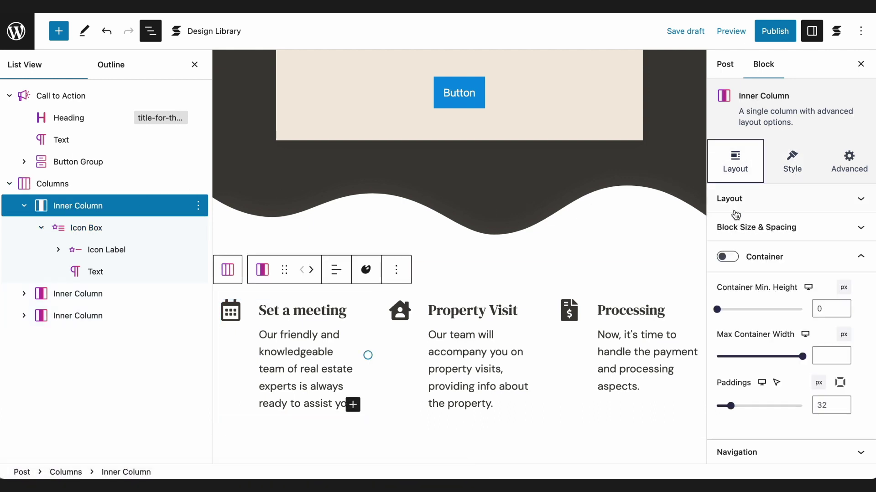
pyautogui.click(726, 259)
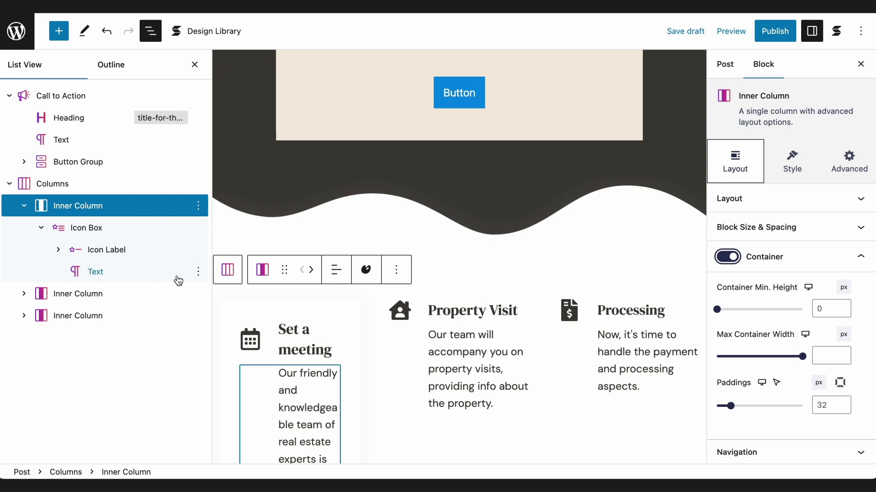
pyautogui.click(160, 296)
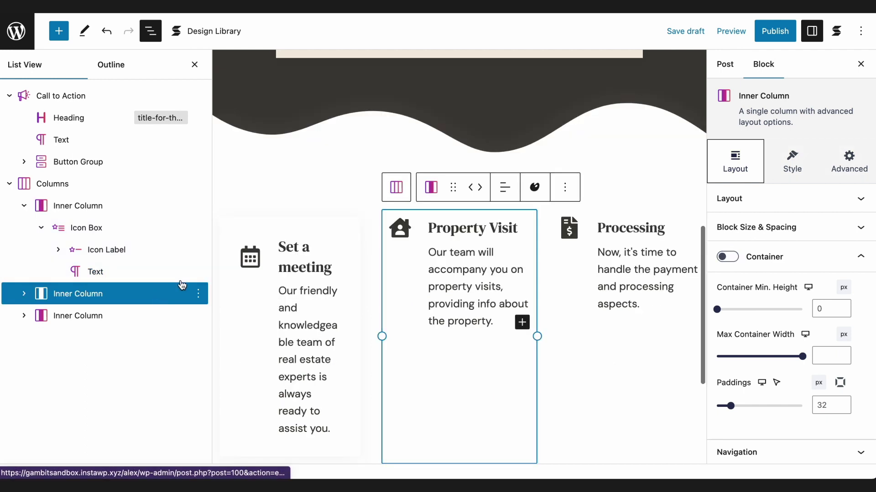
pyautogui.click(728, 257)
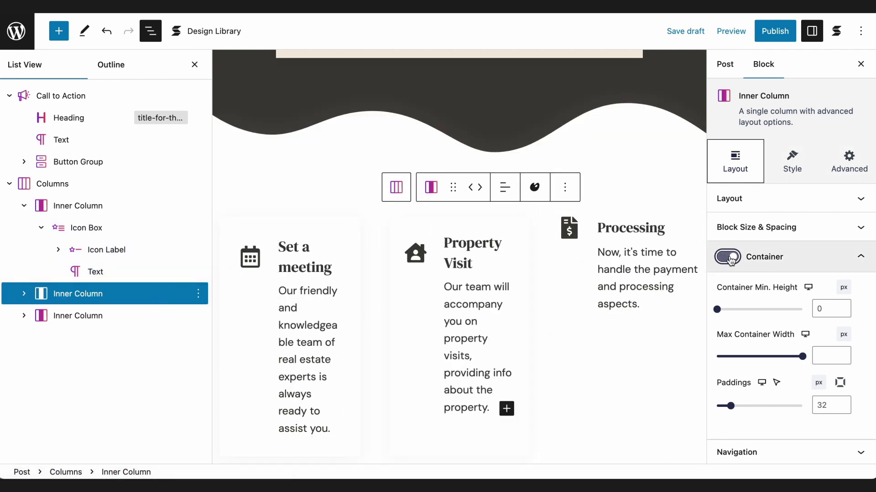
pyautogui.click(172, 316)
pyautogui.click(728, 258)
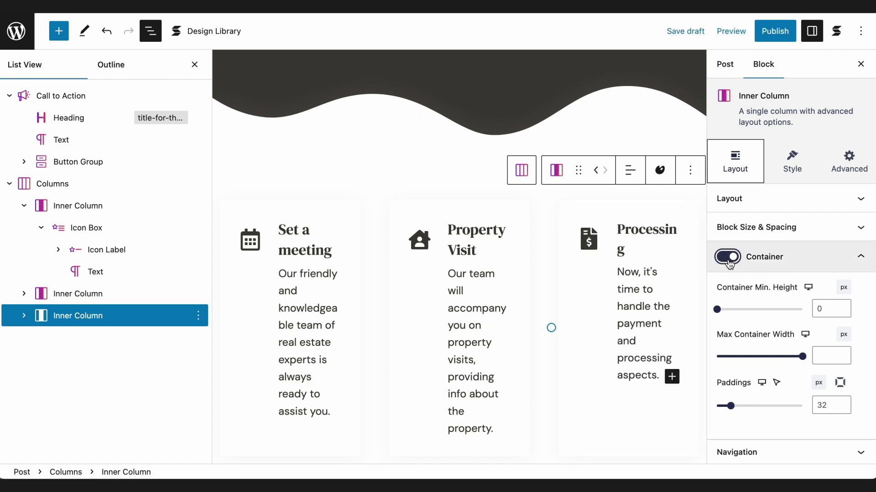
pyautogui.click(796, 166)
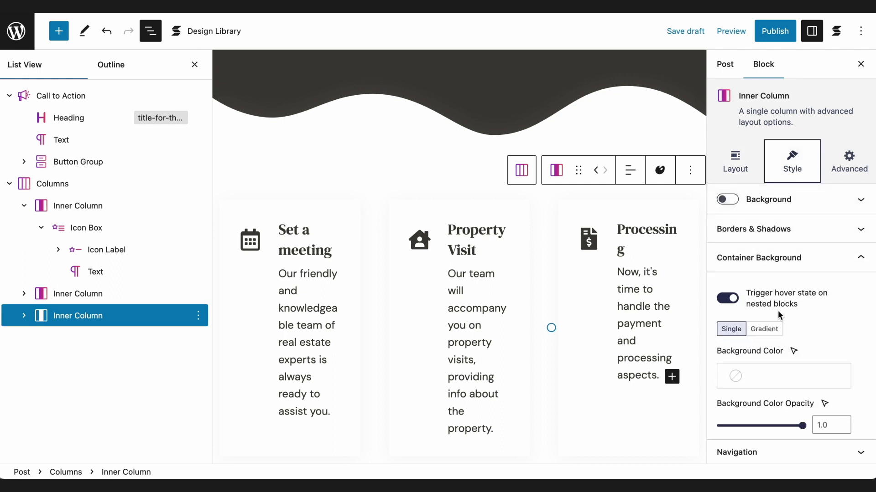
# - Set the Processing and Property Visit container backgrounds to Custom Color 2 (F5EBE0)
pyautogui.scroll(-3, 778, 312)
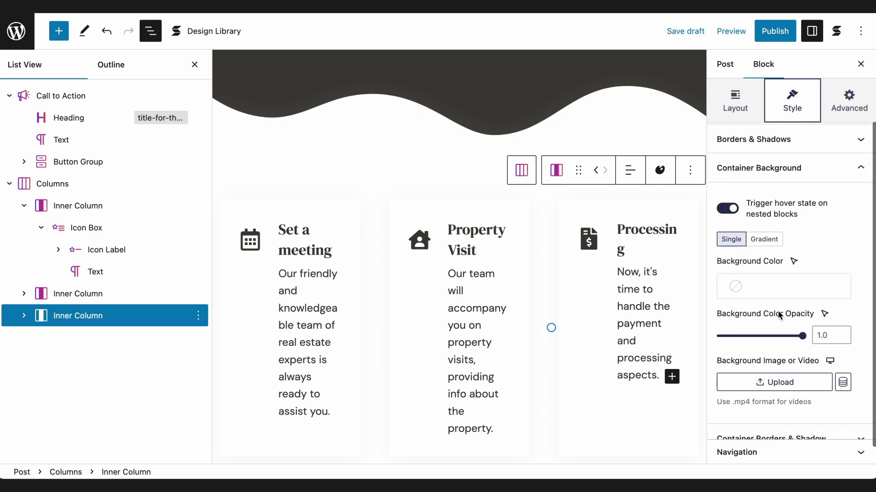
pyautogui.click(739, 278)
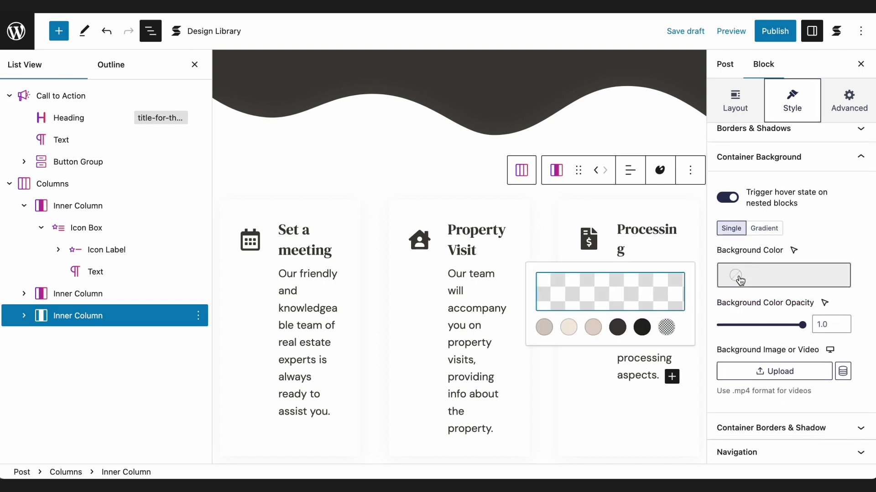
pyautogui.click(569, 327)
pyautogui.click(156, 299)
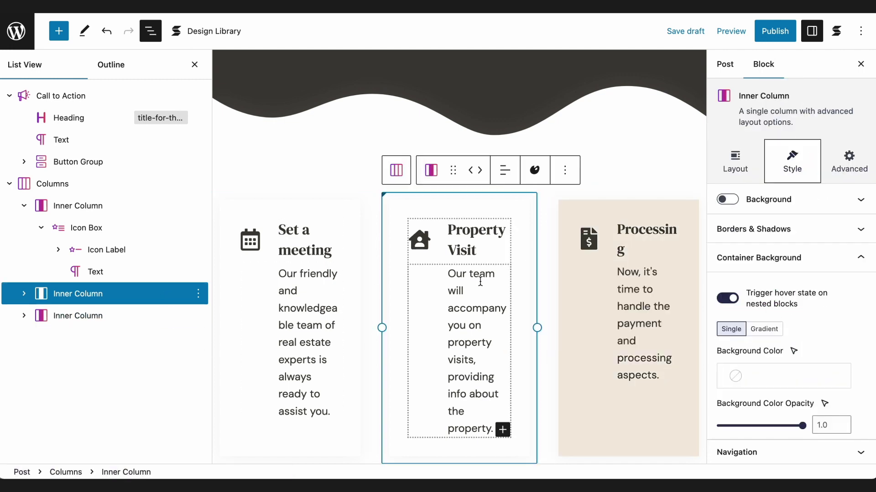
pyautogui.click(738, 374)
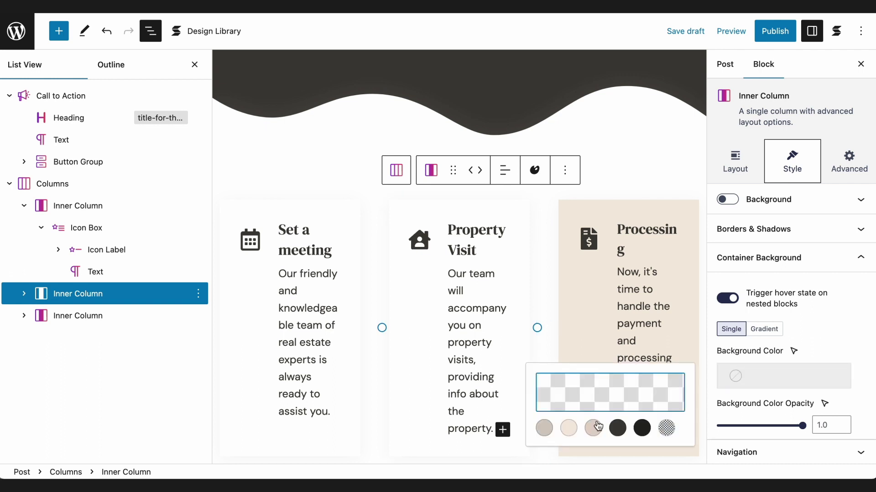
pyautogui.click(569, 429)
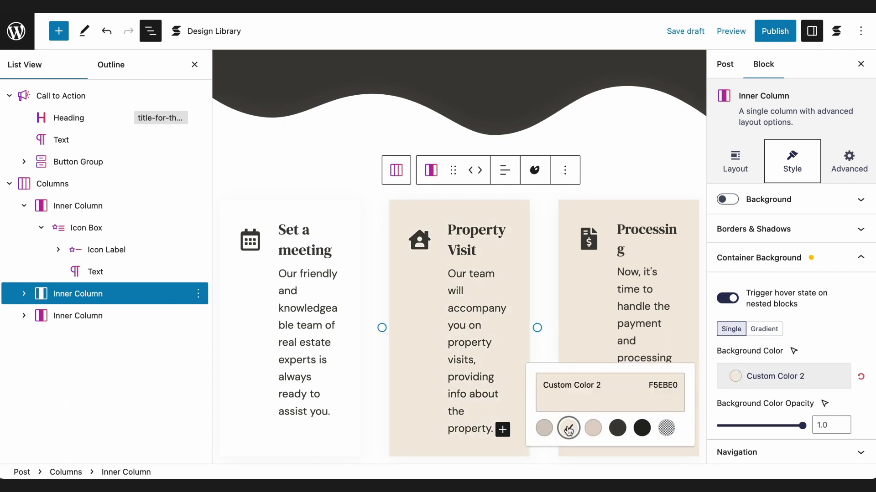